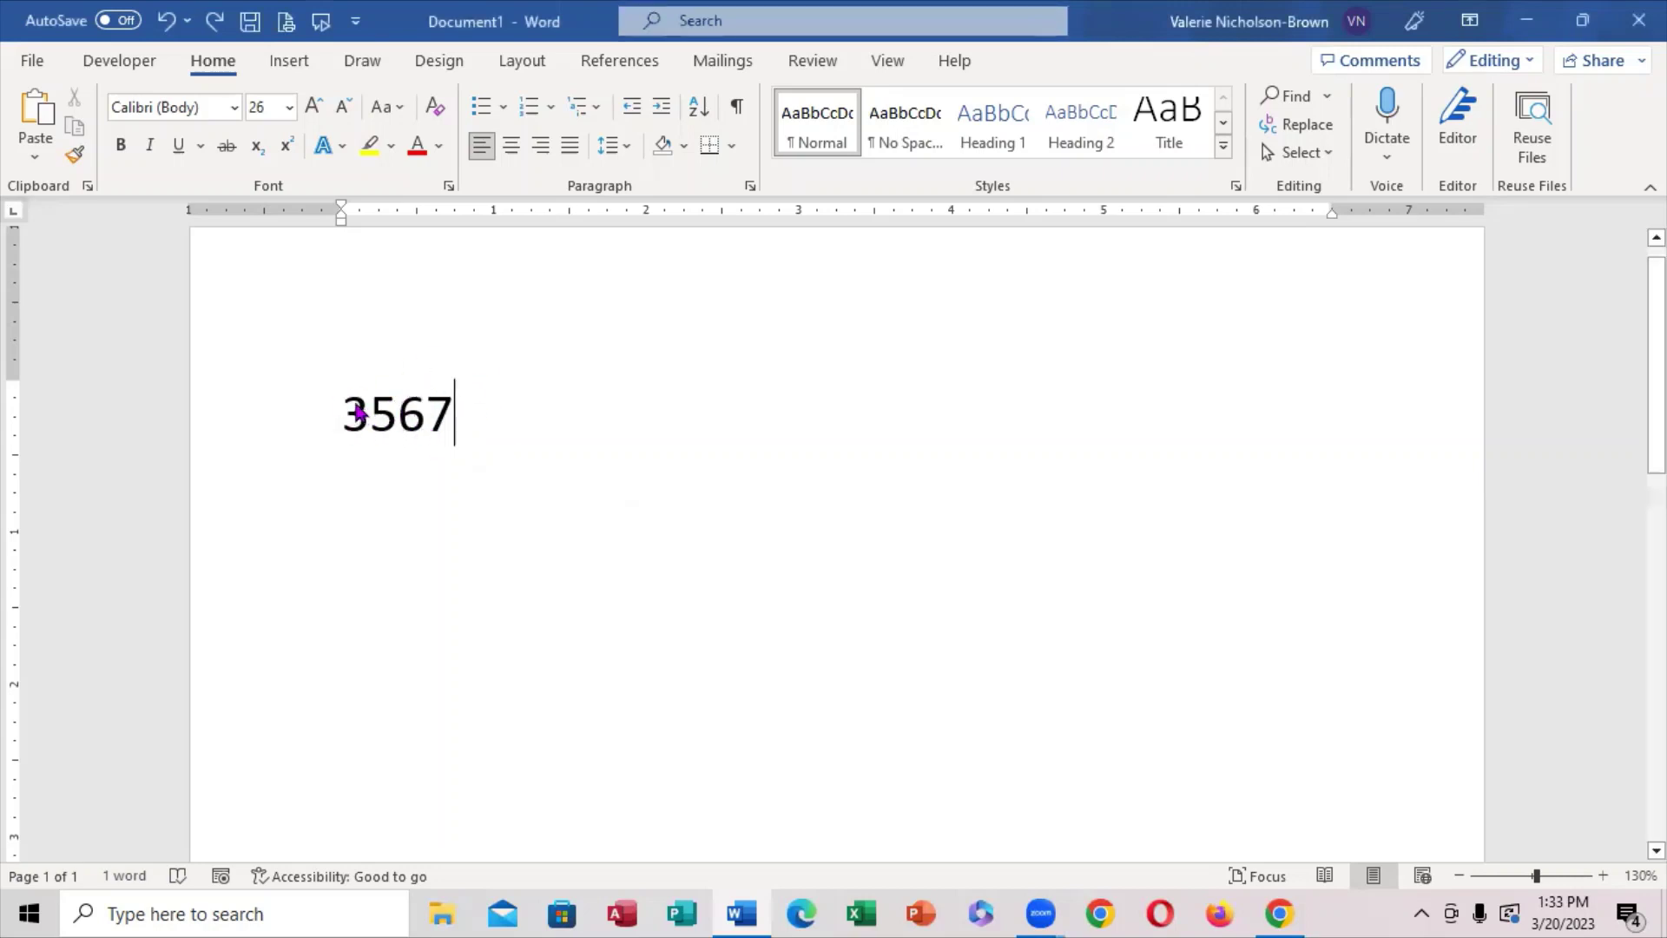
- Select the number 3567 in the document
left_click_drag(379, 405, 469, 413)
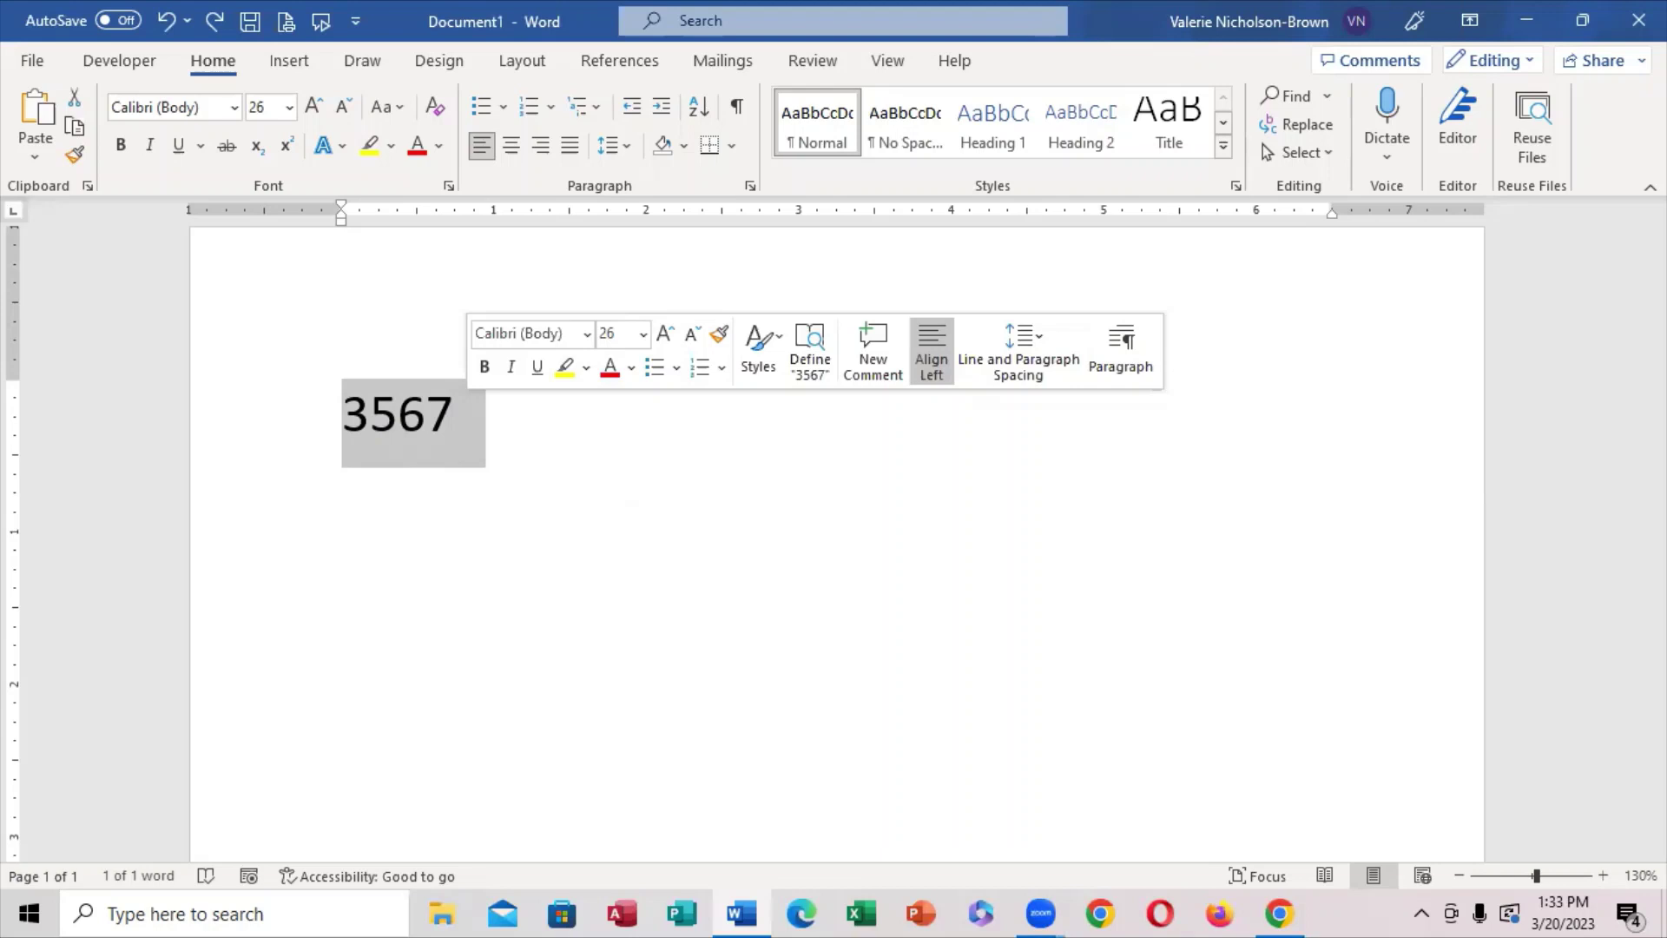
- Wrap 3567 in field braces and move to the end of the number inside the field
key("ctrl+F9")
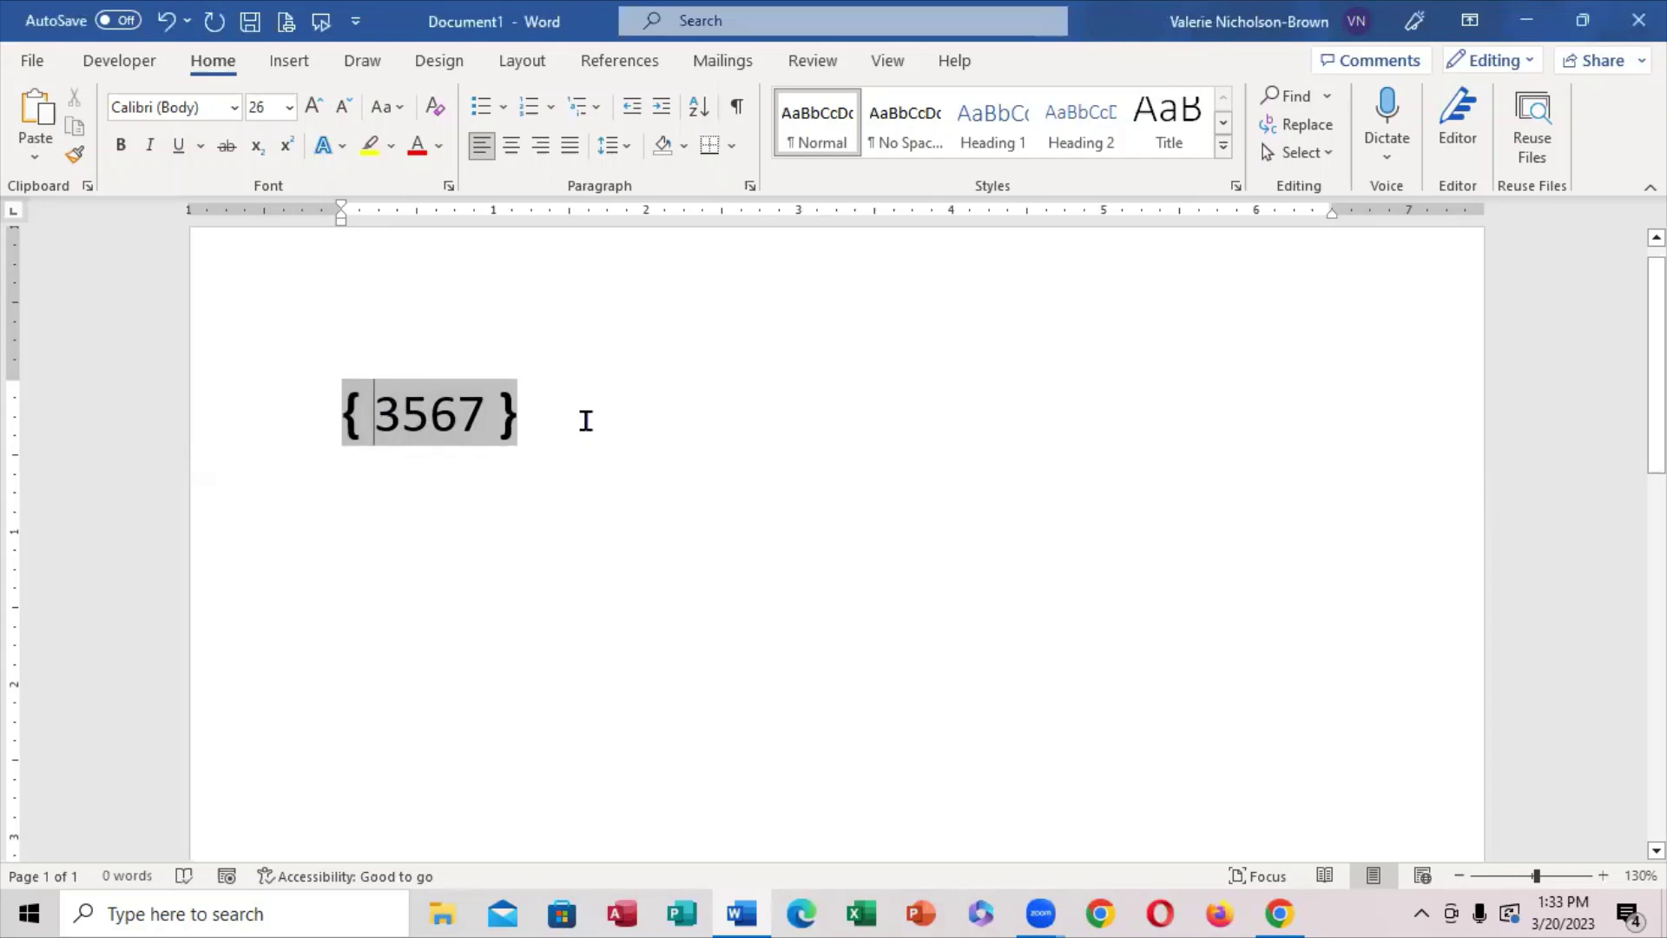
type("=")
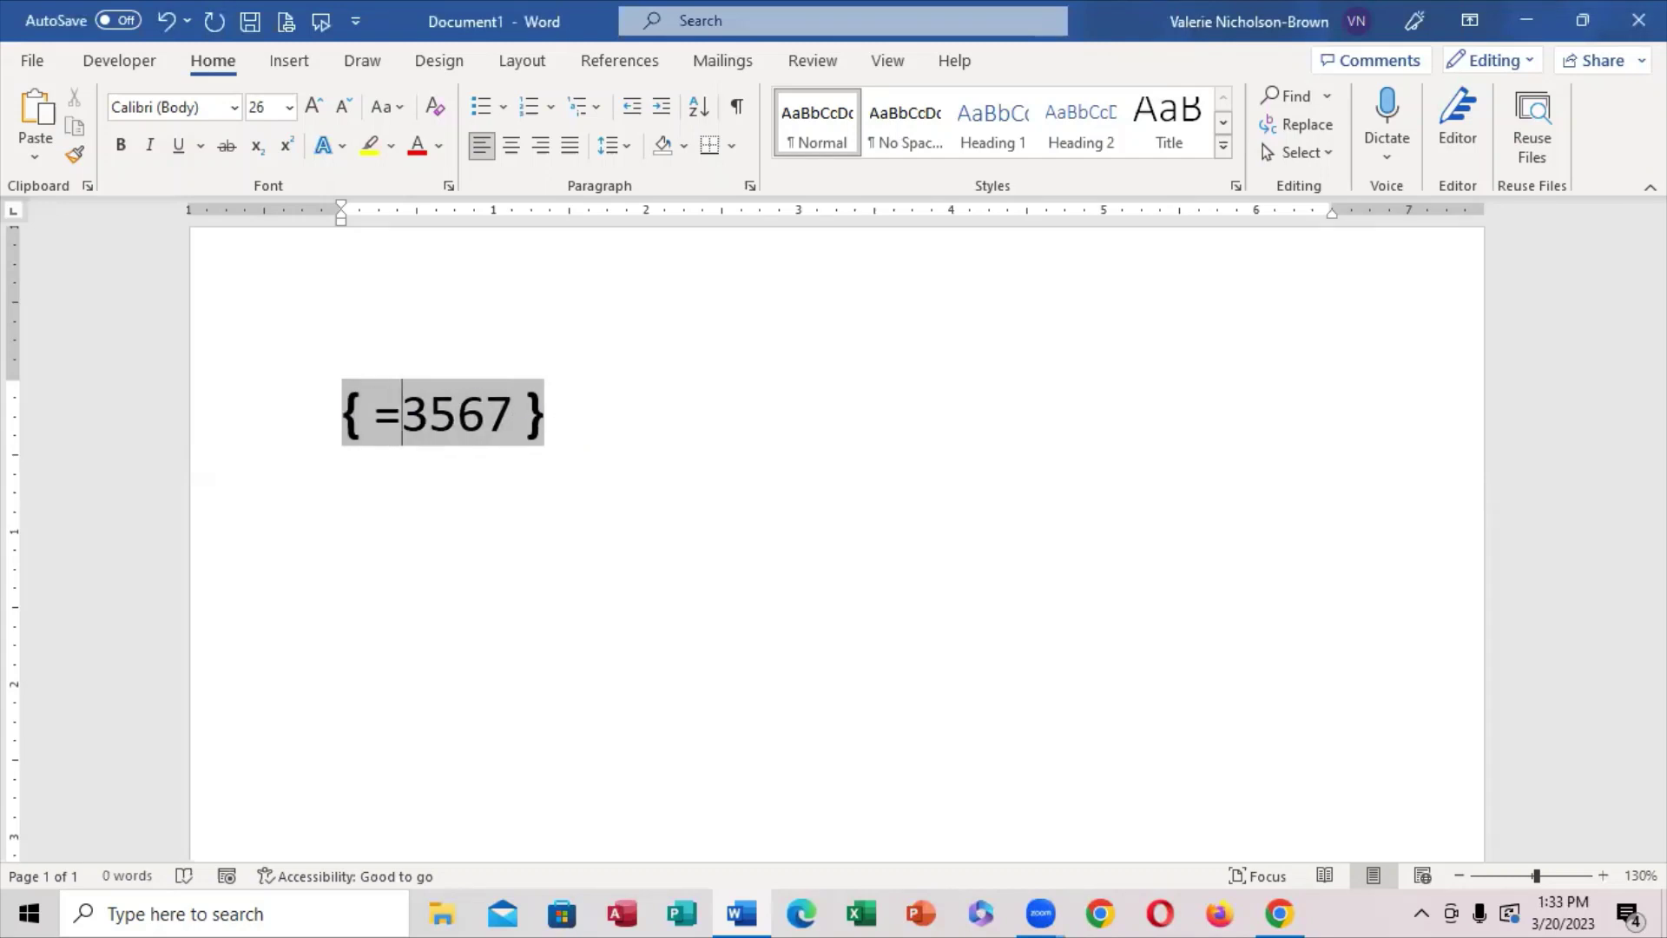
key("Right")
key("Right")
key("Right")
key("Right")
type("\\")
type("*")
type("ca")
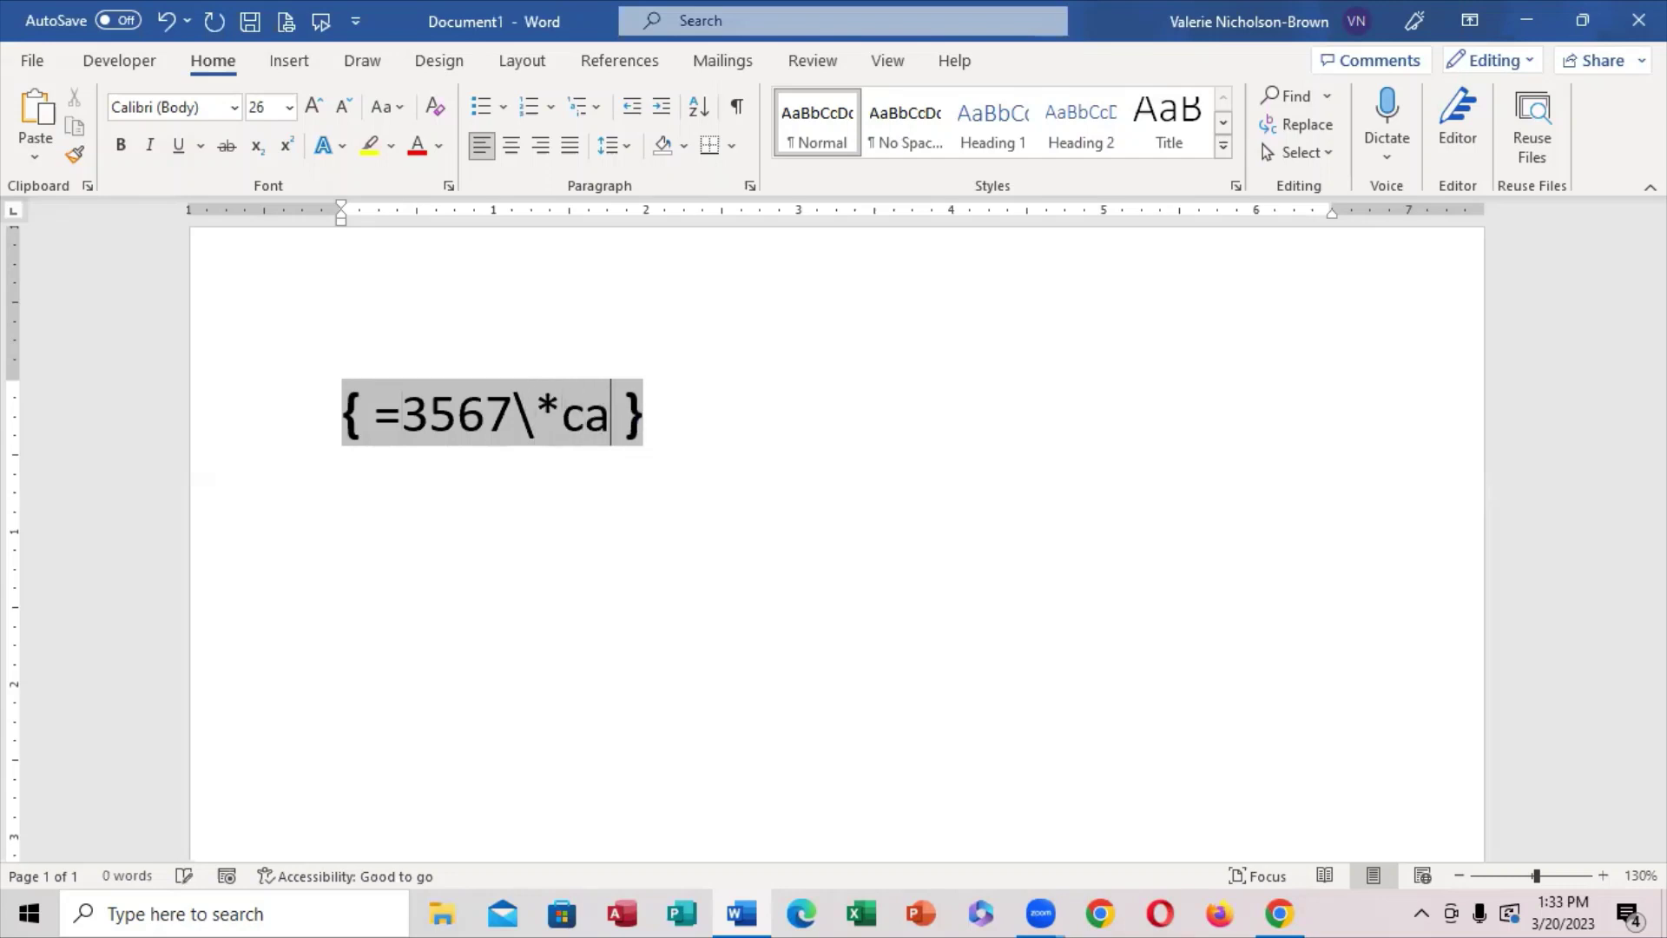
type("rdt")
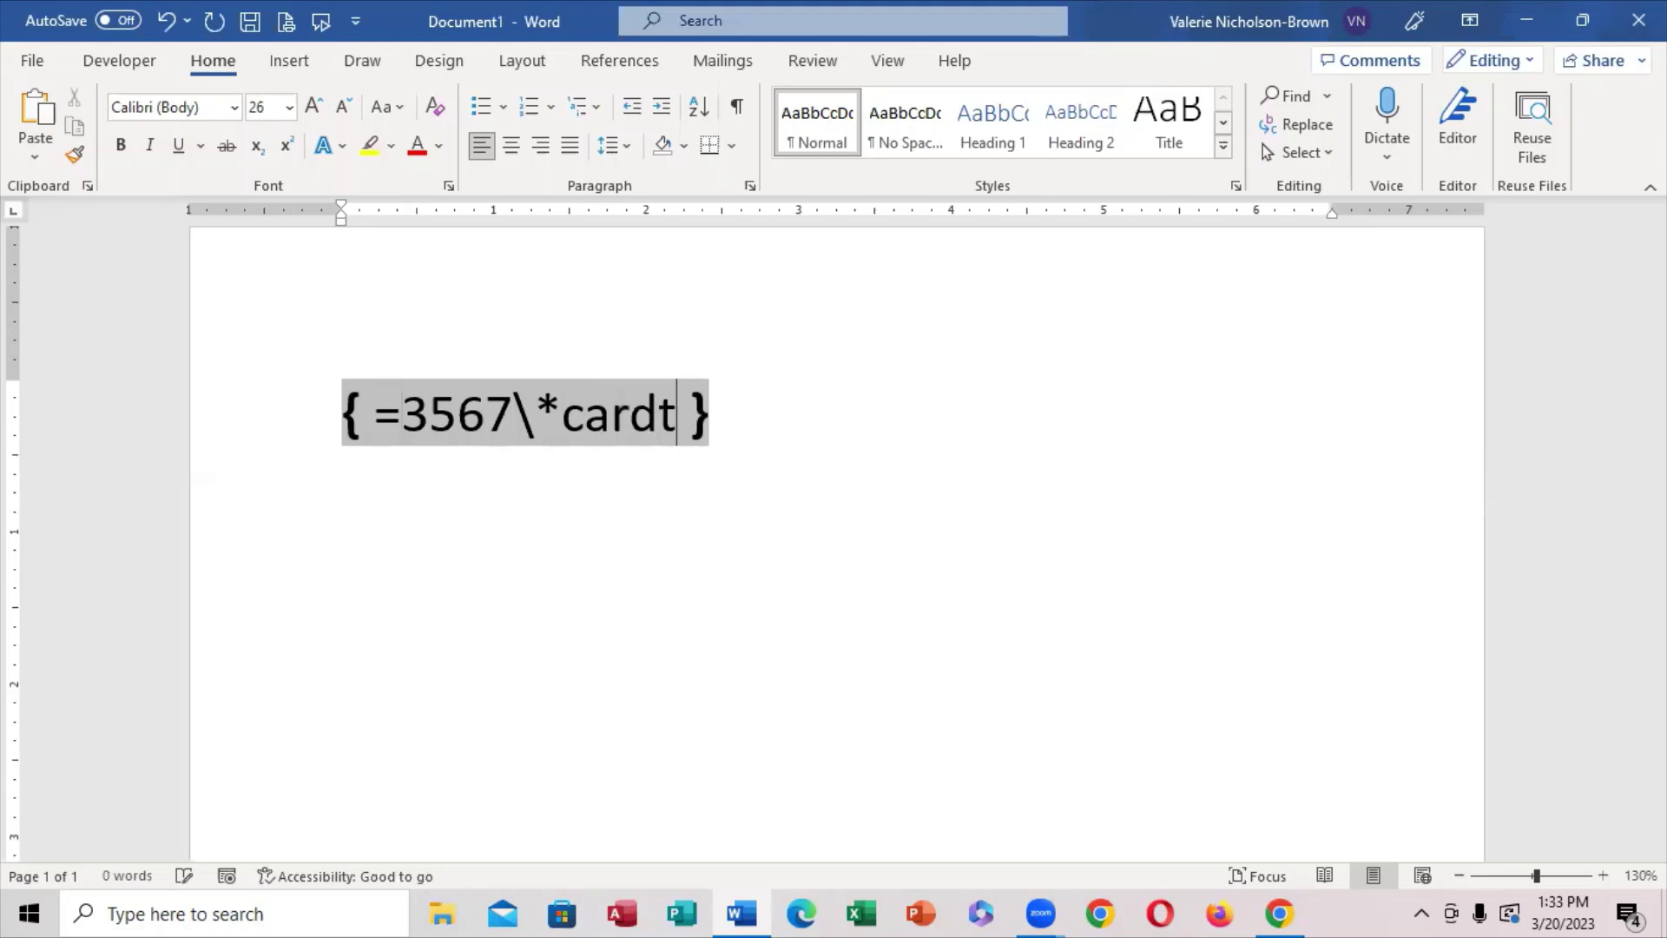
type("ext")
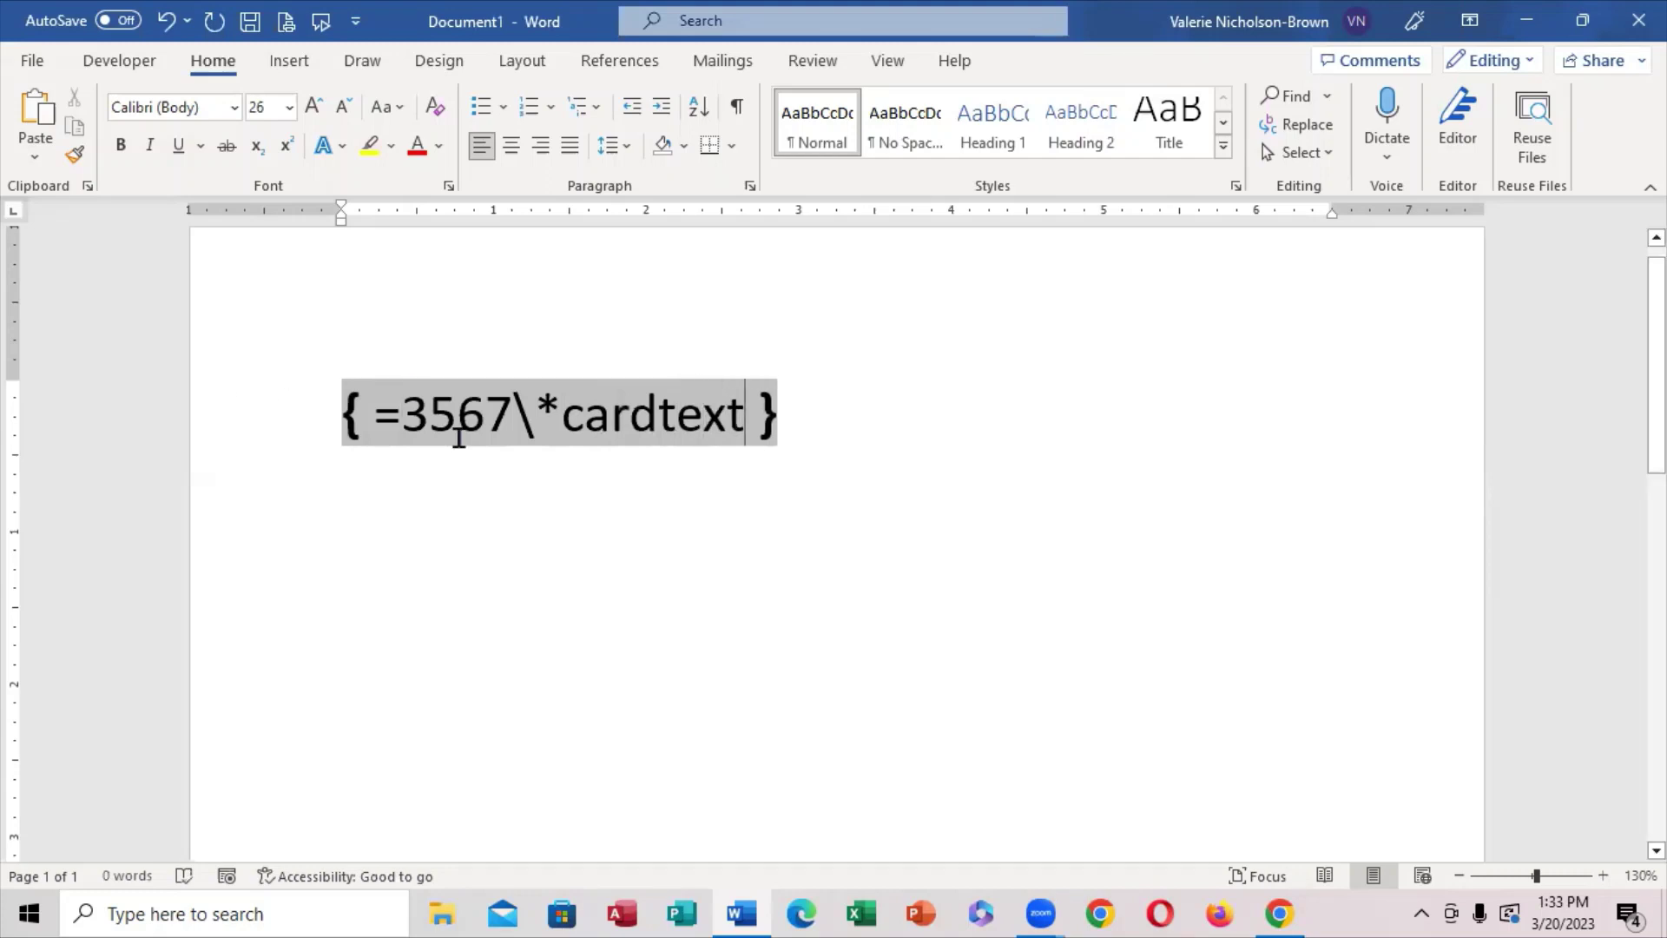
- Open the context menu on the { =3567\*cardtext } field code
right_click(635, 414)
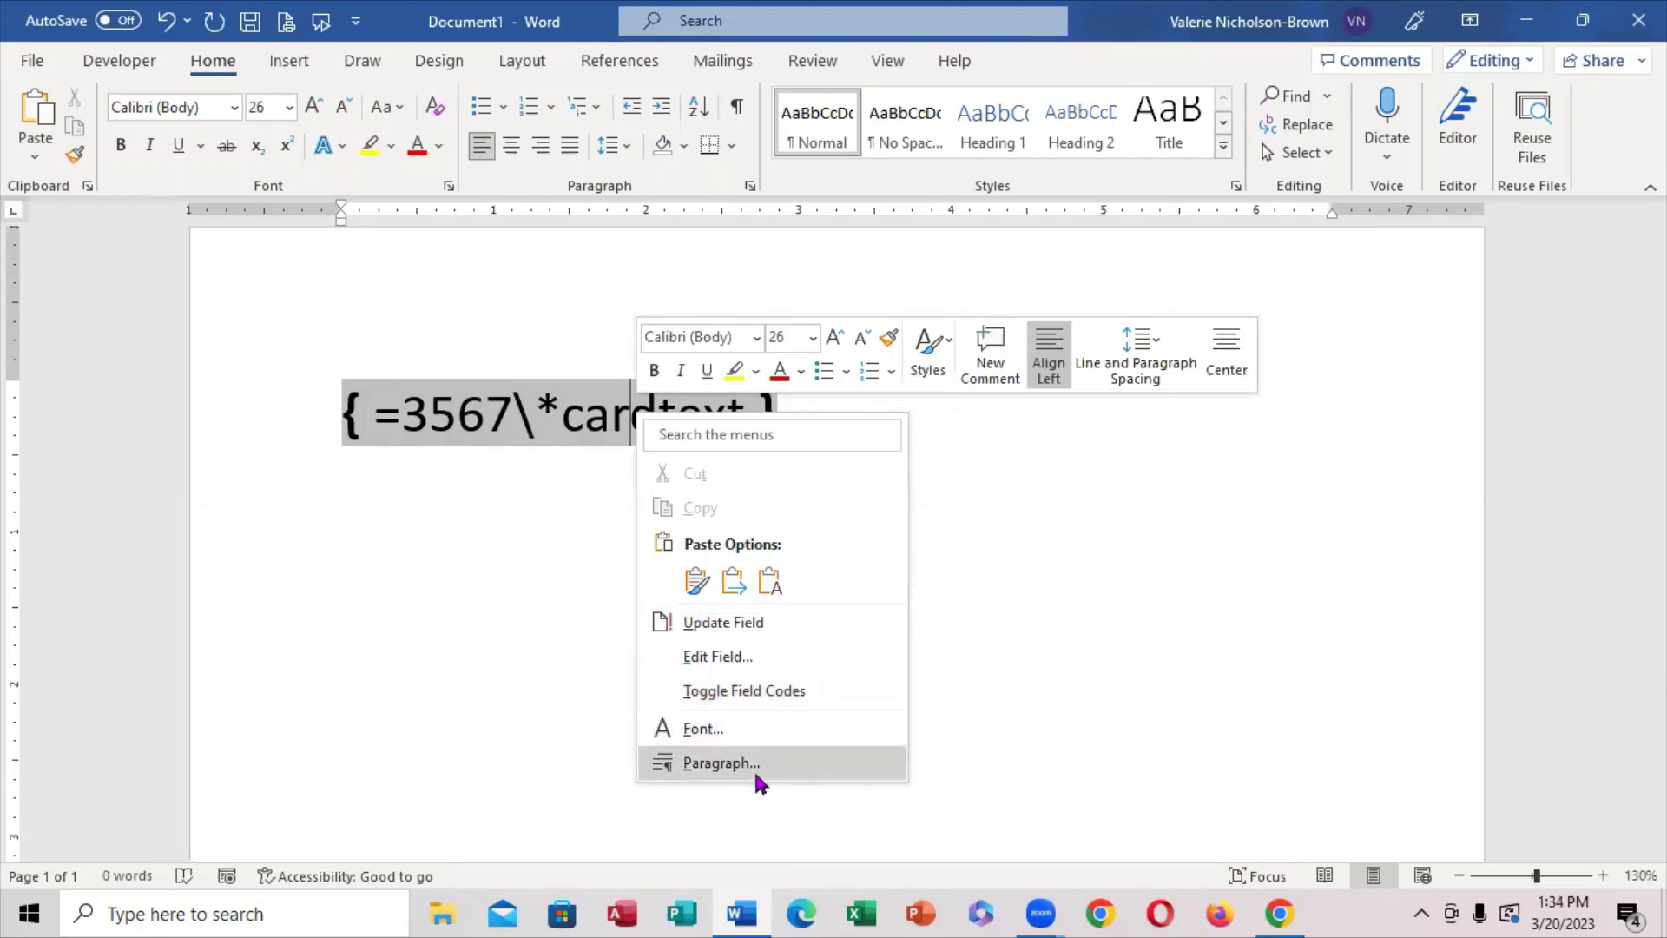
- Update the field so it shows 'three thousand five hundred sixty-seven'
left_click(732, 626)
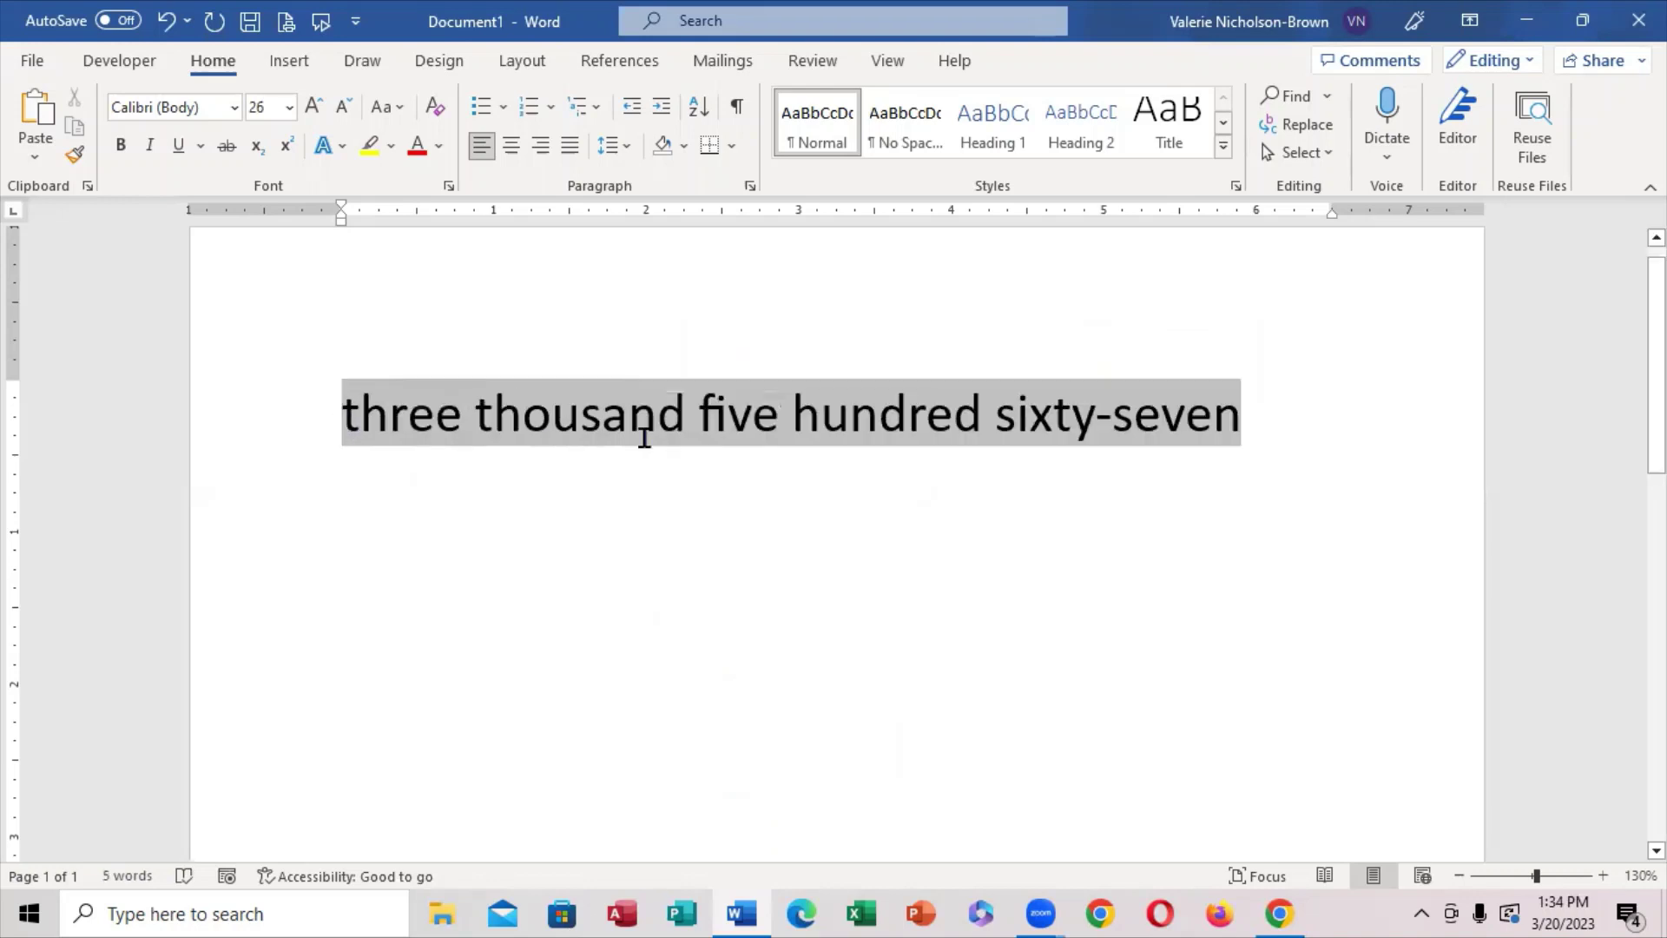